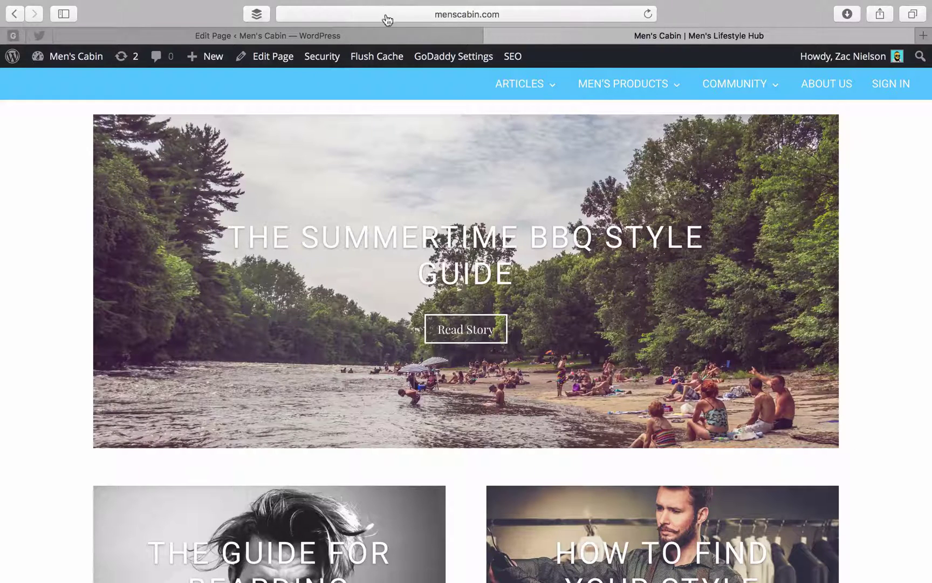
{"action": "left_click", "coordinate": [354, 36]}
{"action": "left_click", "coordinate": [387, 239]}
{"action": "left_click_drag", "start_coordinate": [324, 225], "coordinate": [493, 235]}
{"action": "left_click", "coordinate": [489, 260]}
{"action": "left_click_drag", "start_coordinate": [320, 313], "coordinate": [379, 312]}
{"action": "left_click", "coordinate": [579, 36]}
{"action": "left_click", "coordinate": [424, 36]}
{"action": "scroll", "coordinate": [454, 313], "scroll_direction": "down", "scroll_amount": 1}
{"action": "scroll", "coordinate": [455, 313], "scroll_direction": "down", "scroll_amount": 3}
{"action": "left_click_drag", "start_coordinate": [350, 274], "coordinate": [518, 322]}
{"action": "left_click", "coordinate": [509, 326]}
{"action": "scroll", "coordinate": [509, 325], "scroll_direction": "down", "scroll_amount": 3}
{"action": "scroll", "coordinate": [560, 229], "scroll_direction": "up", "scroll_amount": 3}
{"action": "left_click", "coordinate": [545, 37]}
{"action": "scroll", "coordinate": [500, 230], "scroll_direction": "down", "scroll_amount": 5}
{"action": "scroll", "coordinate": [500, 232], "scroll_direction": "up", "scroll_amount": 2}
{"action": "scroll", "coordinate": [500, 231], "scroll_direction": "up", "scroll_amount": 2}
{"action": "left_click", "coordinate": [386, 36]}
{"action": "scroll", "coordinate": [522, 327], "scroll_direction": "down", "scroll_amount": 6}
{"action": "scroll", "coordinate": [523, 323], "scroll_direction": "down", "scroll_amount": 8}
{"action": "scroll", "coordinate": [522, 327], "scroll_direction": "down", "scroll_amount": 10}
{"action": "scroll", "coordinate": [522, 333], "scroll_direction": "up", "scroll_amount": 20}
Step: Close the slide and slider settings, then check and close the Row settings
{"action": "left_click", "coordinate": [790, 119]}
{"action": "left_click", "coordinate": [807, 129]}
{"action": "scroll", "coordinate": [501, 243], "scroll_direction": "down", "scroll_amount": 2}
{"action": "left_click", "coordinate": [222, 196]}
{"action": "scroll", "coordinate": [591, 381], "scroll_direction": "down", "scroll_amount": 5}
{"action": "scroll", "coordinate": [591, 380], "scroll_direction": "up", "scroll_amount": 6}
{"action": "left_click", "coordinate": [791, 123]}
Step: Inspect The Guide For Bearding slide's settings, compare with the live homepage, and close the slider settings
{"action": "left_click", "coordinate": [266, 207]}
{"action": "left_click", "coordinate": [165, 233]}
{"action": "scroll", "coordinate": [543, 249], "scroll_direction": "down", "scroll_amount": 8}
{"action": "left_click", "coordinate": [790, 118]}
{"action": "left_click", "coordinate": [680, 34]}
{"action": "left_click", "coordinate": [419, 36]}
{"action": "left_click", "coordinate": [787, 120]}
{"action": "scroll", "coordinate": [405, 284], "scroll_direction": "down", "scroll_amount": 3}
Step: Look over the post columns on the live homepage
{"action": "left_click", "coordinate": [552, 36]}
{"action": "scroll", "coordinate": [446, 249], "scroll_direction": "down", "scroll_amount": 10}
{"action": "scroll", "coordinate": [181, 164], "scroll_direction": "up", "scroll_amount": 1}
{"action": "left_click_drag", "start_coordinate": [125, 156], "coordinate": [96, 154]}
{"action": "left_click", "coordinate": [111, 157]}
{"action": "scroll", "coordinate": [679, 232], "scroll_direction": "down", "scroll_amount": 4}
{"action": "scroll", "coordinate": [670, 279], "scroll_direction": "up", "scroll_amount": 2}
Step: Review the Blog module's Posts Number and Include Categories settings: one post from Grooming
{"action": "left_click", "coordinate": [259, 269]}
{"action": "scroll", "coordinate": [416, 281], "scroll_direction": "down", "scroll_amount": 5}
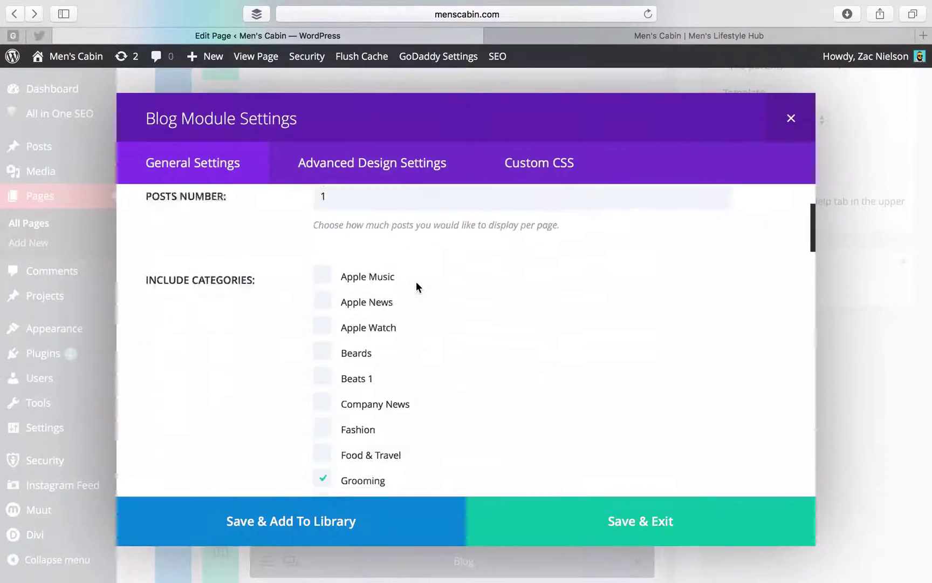
{"action": "scroll", "coordinate": [492, 311], "scroll_direction": "down", "scroll_amount": 15}
{"action": "scroll", "coordinate": [493, 313], "scroll_direction": "down", "scroll_amount": 5}
{"action": "scroll", "coordinate": [424, 432], "scroll_direction": "down", "scroll_amount": 15}
{"action": "left_click", "coordinate": [791, 118]}
{"action": "left_click", "coordinate": [622, 33]}
{"action": "scroll", "coordinate": [451, 222], "scroll_direction": "up", "scroll_amount": 10}
{"action": "scroll", "coordinate": [452, 221], "scroll_direction": "up", "scroll_amount": 10}
{"action": "scroll", "coordinate": [452, 220], "scroll_direction": "down", "scroll_amount": 4}
{"action": "scroll", "coordinate": [452, 220], "scroll_direction": "down", "scroll_amount": 1}
{"action": "scroll", "coordinate": [419, 214], "scroll_direction": "down", "scroll_amount": 5}
{"action": "scroll", "coordinate": [428, 255], "scroll_direction": "down", "scroll_amount": 4}
{"action": "scroll", "coordinate": [400, 193], "scroll_direction": "up", "scroll_amount": 3}
{"action": "scroll", "coordinate": [612, 209], "scroll_direction": "up", "scroll_amount": 4}
{"action": "scroll", "coordinate": [701, 302], "scroll_direction": "down", "scroll_amount": 4}
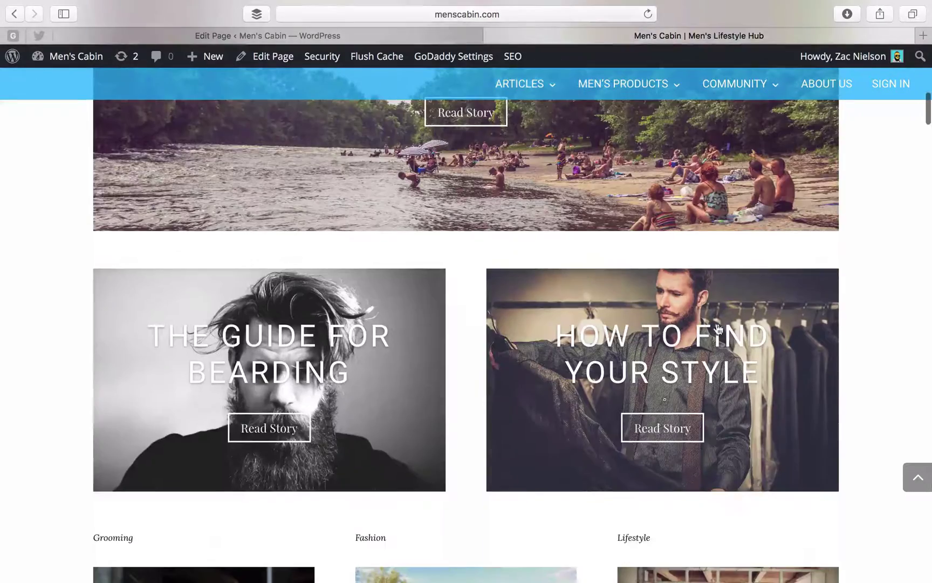
{"action": "scroll", "coordinate": [727, 329], "scroll_direction": "down", "scroll_amount": 4}
{"action": "scroll", "coordinate": [497, 346], "scroll_direction": "down", "scroll_amount": 20}
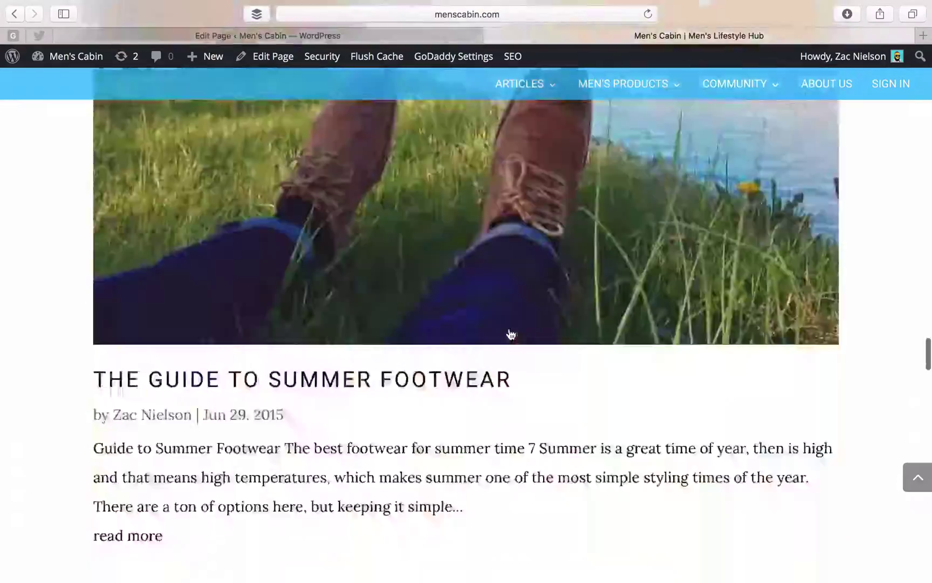
{"action": "scroll", "coordinate": [511, 335], "scroll_direction": "down", "scroll_amount": 15}
{"action": "scroll", "coordinate": [485, 259], "scroll_direction": "up", "scroll_amount": 15}
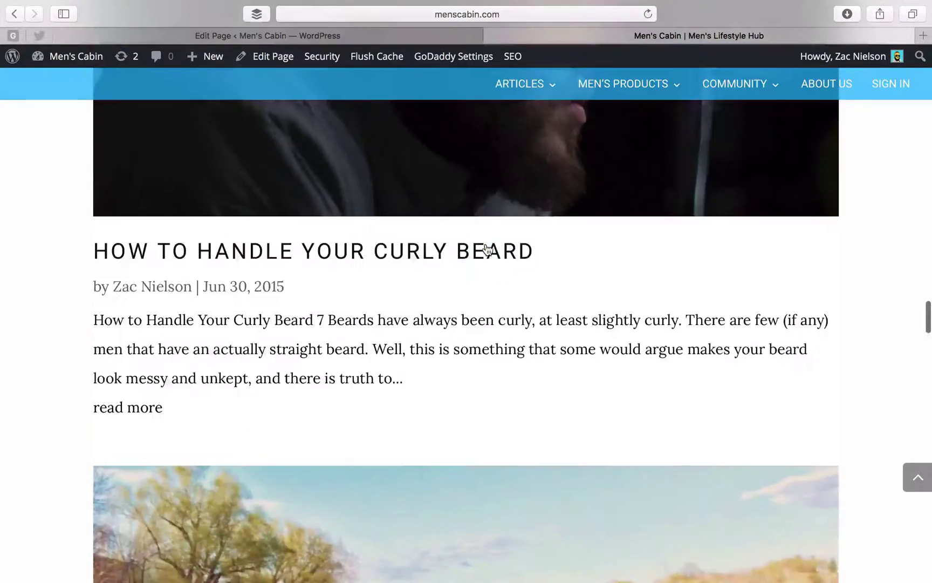
{"action": "scroll", "coordinate": [485, 248], "scroll_direction": "up", "scroll_amount": 20}
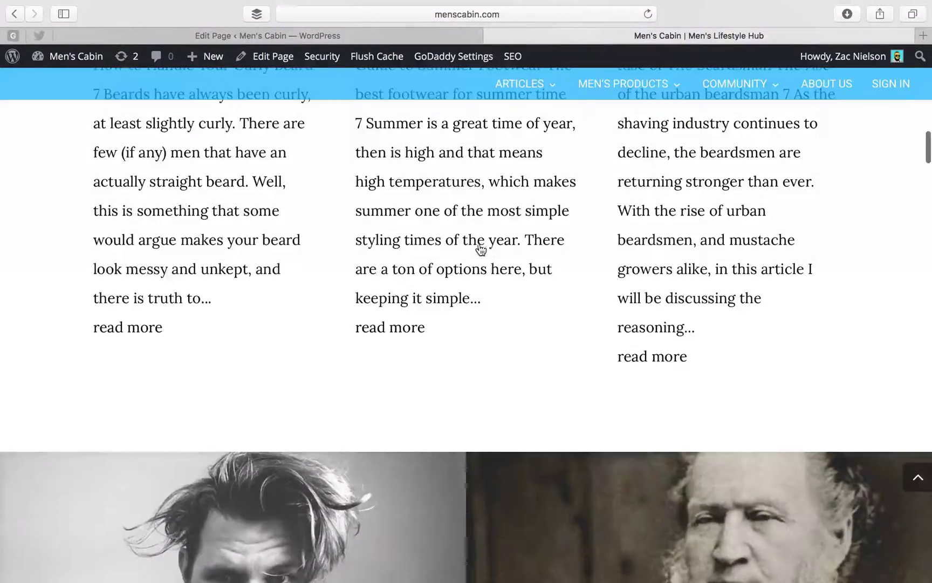
{"action": "scroll", "coordinate": [724, 240], "scroll_direction": "up", "scroll_amount": 10}
{"action": "scroll", "coordinate": [720, 248], "scroll_direction": "down", "scroll_amount": 15}
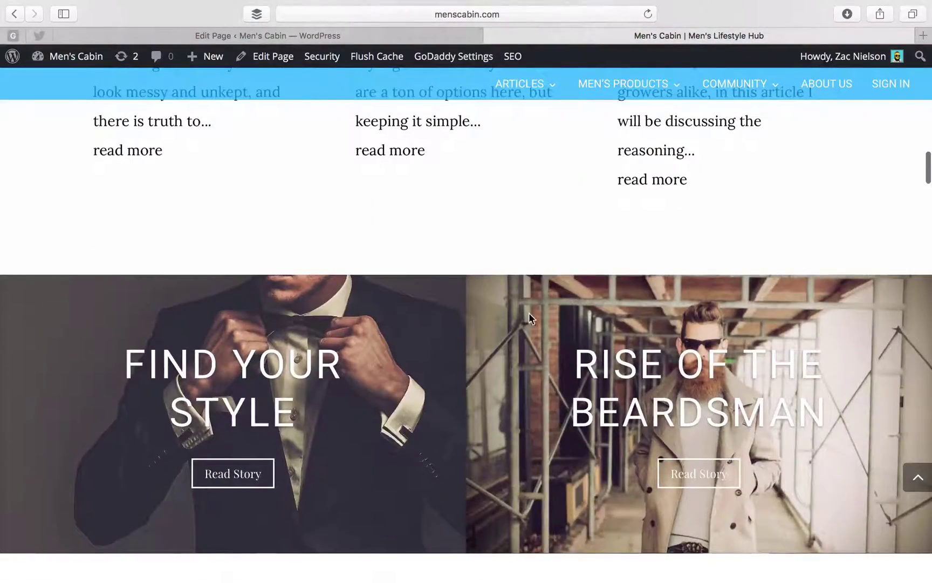
{"action": "scroll", "coordinate": [534, 319], "scroll_direction": "down", "scroll_amount": 2}
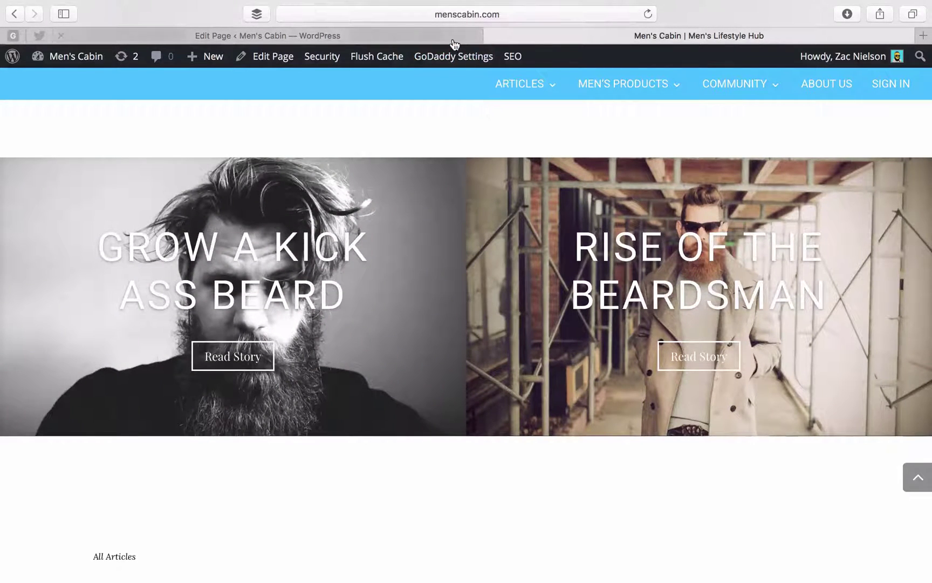
{"action": "left_click", "coordinate": [454, 41]}
{"action": "left_click", "coordinate": [280, 348]}
{"action": "scroll", "coordinate": [343, 302], "scroll_direction": "down", "scroll_amount": 4}
{"action": "scroll", "coordinate": [421, 331], "scroll_direction": "down", "scroll_amount": 5}
{"action": "scroll", "coordinate": [458, 369], "scroll_direction": "down", "scroll_amount": 10}
{"action": "scroll", "coordinate": [462, 366], "scroll_direction": "down", "scroll_amount": 7}
{"action": "left_click", "coordinate": [788, 118]}
{"action": "scroll", "coordinate": [508, 351], "scroll_direction": "down", "scroll_amount": 10}
{"action": "left_click", "coordinate": [268, 281]}
{"action": "scroll", "coordinate": [508, 294], "scroll_direction": "down", "scroll_amount": 12}
{"action": "scroll", "coordinate": [324, 230], "scroll_direction": "up", "scroll_amount": 5}
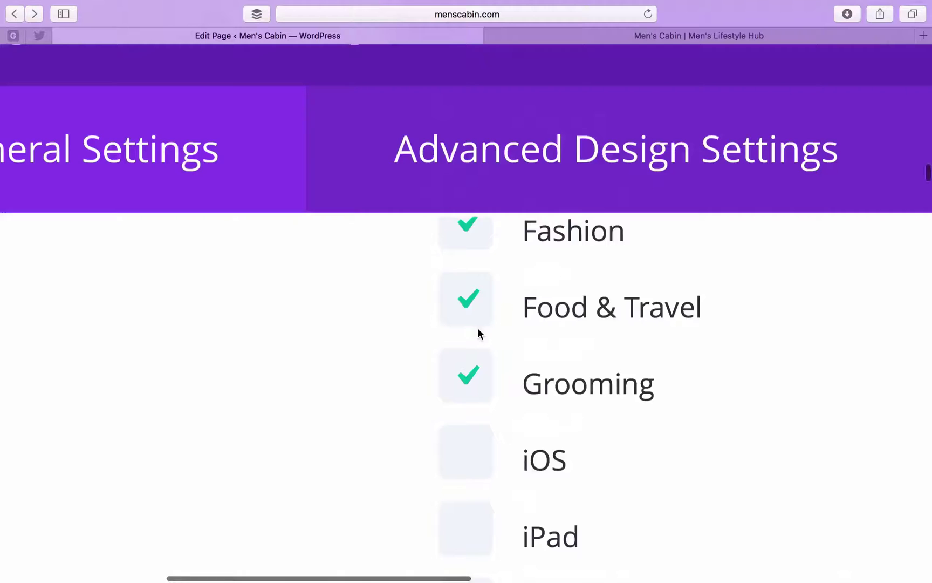
{"action": "scroll", "coordinate": [478, 332], "scroll_direction": "down", "scroll_amount": 5}
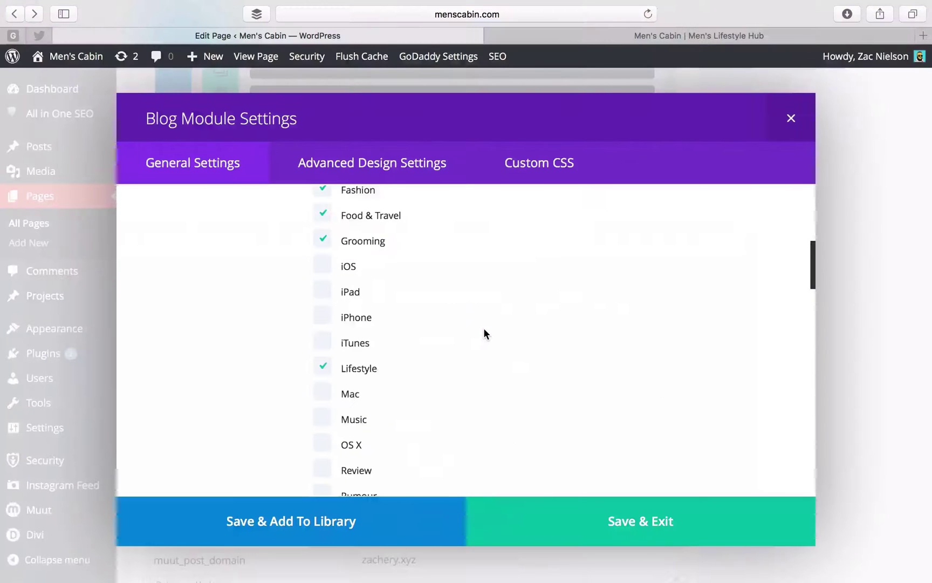
{"action": "left_click", "coordinate": [794, 123]}
{"action": "scroll", "coordinate": [414, 239], "scroll_direction": "up", "scroll_amount": 3}
{"action": "left_click", "coordinate": [615, 38]}
{"action": "scroll", "coordinate": [540, 243], "scroll_direction": "down", "scroll_amount": 15}
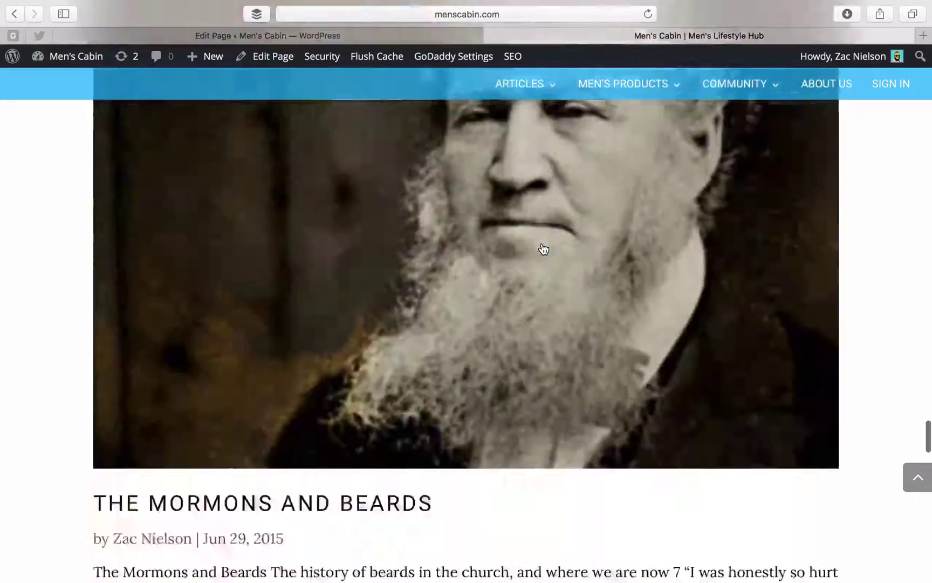
{"action": "scroll", "coordinate": [544, 248], "scroll_direction": "down", "scroll_amount": 20}
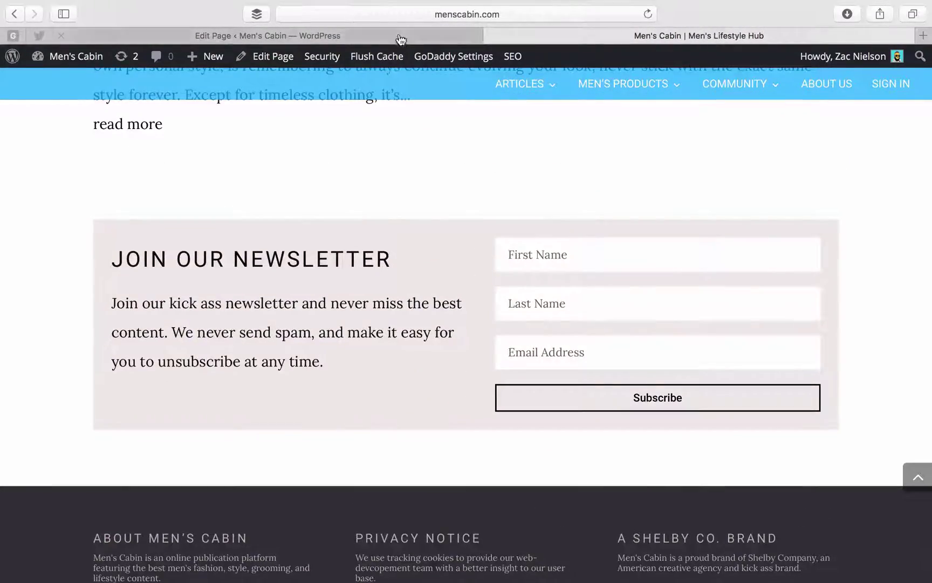
{"action": "left_click", "coordinate": [400, 39]}
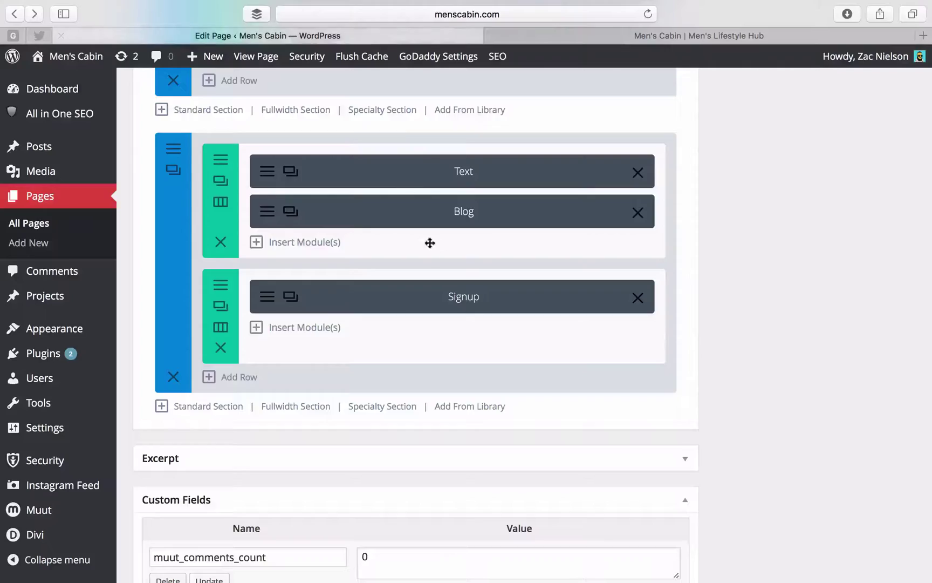
{"action": "scroll", "coordinate": [485, 242], "scroll_direction": "up", "scroll_amount": 15}
{"action": "left_click", "coordinate": [603, 32]}
{"action": "scroll", "coordinate": [551, 194], "scroll_direction": "up", "scroll_amount": 15}
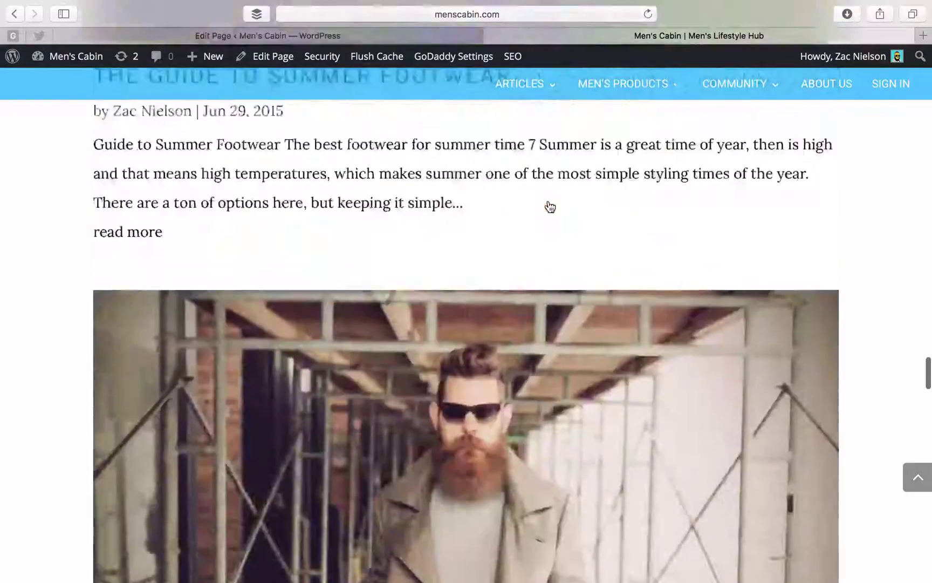
{"action": "scroll", "coordinate": [529, 203], "scroll_direction": "up", "scroll_amount": 15}
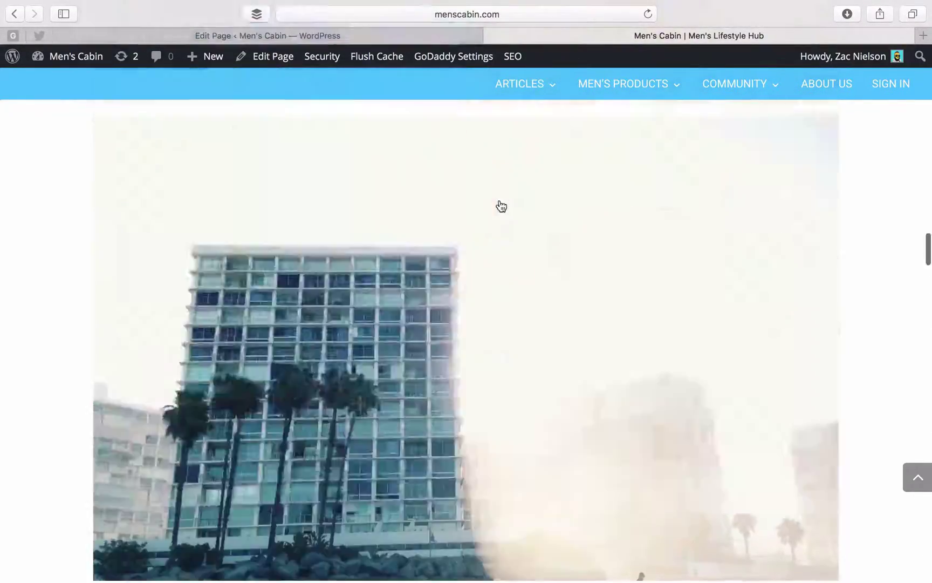
Step: Open the summertime beard article and read through it
{"action": "scroll", "coordinate": [501, 207], "scroll_direction": "up", "scroll_amount": 15}
{"action": "left_click", "coordinate": [417, 416]}
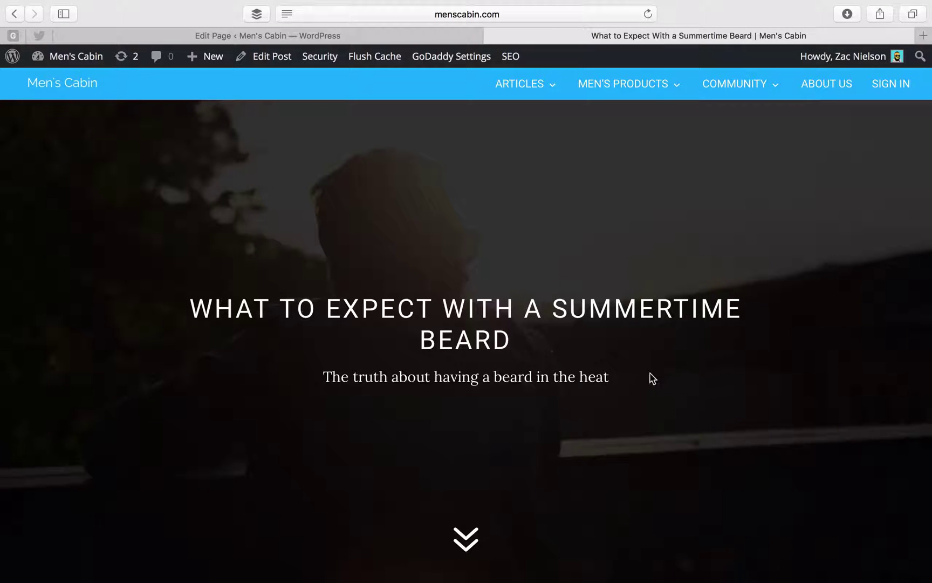
{"action": "left_click_drag", "start_coordinate": [650, 378], "coordinate": [264, 375]}
{"action": "left_click", "coordinate": [503, 372]}
{"action": "scroll", "coordinate": [516, 380], "scroll_direction": "down", "scroll_amount": 10}
{"action": "scroll", "coordinate": [555, 385], "scroll_direction": "down", "scroll_amount": 5}
{"action": "scroll", "coordinate": [591, 386], "scroll_direction": "up", "scroll_amount": 4}
{"action": "scroll", "coordinate": [572, 371], "scroll_direction": "up", "scroll_amount": 4}
{"action": "scroll", "coordinate": [571, 371], "scroll_direction": "down", "scroll_amount": 5}
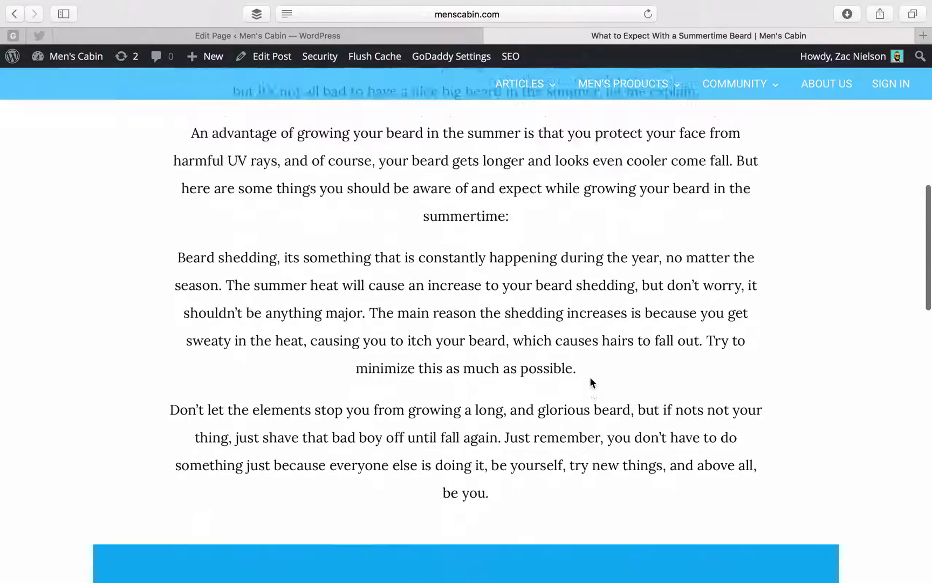
{"action": "scroll", "coordinate": [590, 382], "scroll_direction": "down", "scroll_amount": 6}
{"action": "scroll", "coordinate": [270, 291], "scroll_direction": "down", "scroll_amount": 4}
{"action": "scroll", "coordinate": [286, 363], "scroll_direction": "down", "scroll_amount": 4}
{"action": "scroll", "coordinate": [286, 363], "scroll_direction": "down", "scroll_amount": 6}
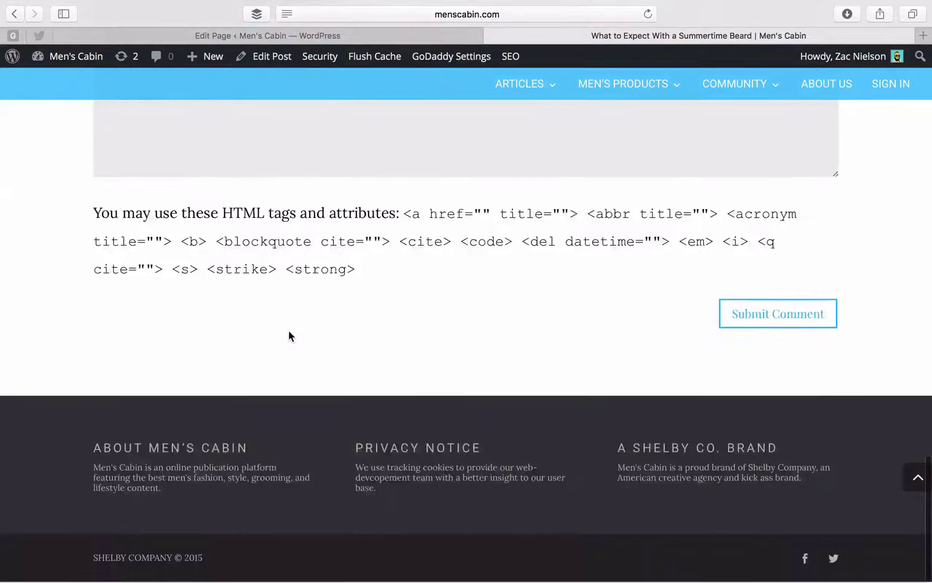
{"action": "scroll", "coordinate": [289, 330], "scroll_direction": "up", "scroll_amount": 14}
{"action": "scroll", "coordinate": [289, 330], "scroll_direction": "up", "scroll_amount": 15}
{"action": "scroll", "coordinate": [290, 335], "scroll_direction": "down", "scroll_amount": 4}
Step: Close the old page editor tab and open the Fullwidth Header module's settings
{"action": "left_click", "coordinate": [56, 34]}
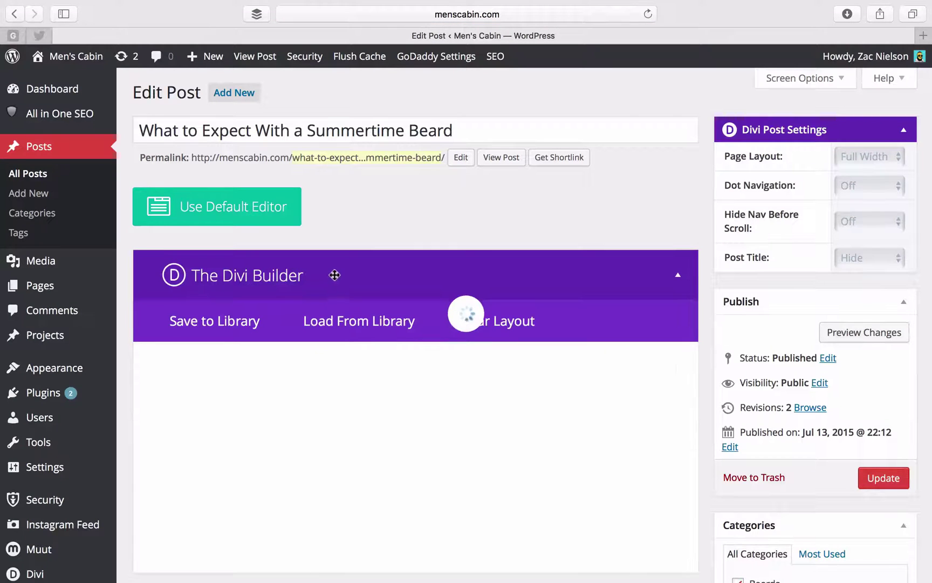
{"action": "scroll", "coordinate": [335, 275], "scroll_direction": "down", "scroll_amount": 5}
{"action": "left_click", "coordinate": [218, 260]}
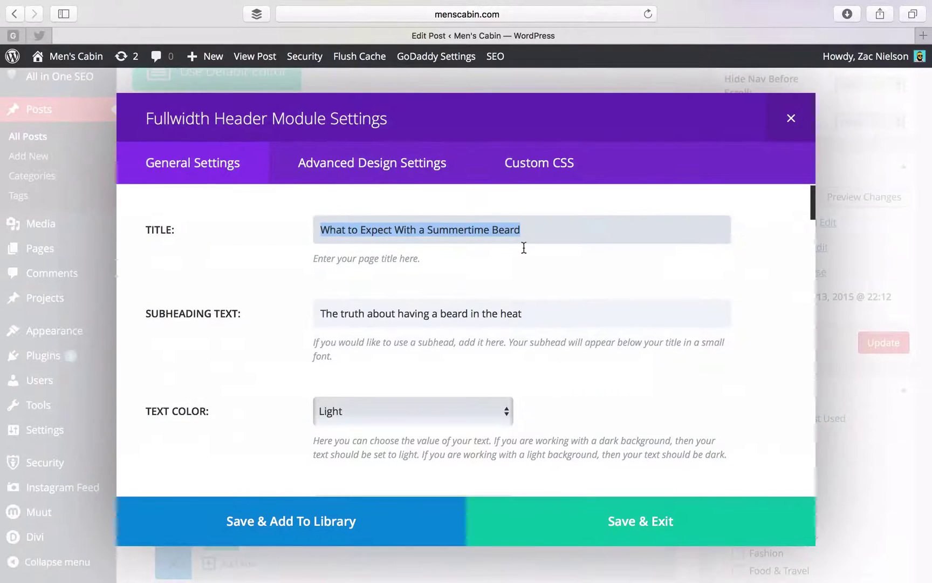
{"action": "scroll", "coordinate": [514, 301], "scroll_direction": "down", "scroll_amount": 10}
{"action": "scroll", "coordinate": [426, 346], "scroll_direction": "down", "scroll_amount": 10}
Step: Check the header's dark Background Overlay colour, then close the header settings
{"action": "scroll", "coordinate": [409, 452], "scroll_direction": "down", "scroll_amount": 3}
{"action": "left_click", "coordinate": [412, 377]}
{"action": "scroll", "coordinate": [501, 408], "scroll_direction": "down", "scroll_amount": 2}
{"action": "scroll", "coordinate": [587, 337], "scroll_direction": "up", "scroll_amount": 5}
{"action": "left_click", "coordinate": [790, 118]}
Step: Inspect the post Text module's content settings
{"action": "scroll", "coordinate": [382, 310], "scroll_direction": "down", "scroll_amount": 4}
{"action": "left_click", "coordinate": [264, 274]}
{"action": "scroll", "coordinate": [470, 305], "scroll_direction": "down", "scroll_amount": 10}
{"action": "left_click_drag", "start_coordinate": [488, 267], "coordinate": [520, 413]}
{"action": "left_click", "coordinate": [520, 413]}
{"action": "scroll", "coordinate": [533, 358], "scroll_direction": "up", "scroll_amount": 3}
{"action": "scroll", "coordinate": [532, 358], "scroll_direction": "down", "scroll_amount": 5}
{"action": "scroll", "coordinate": [543, 350], "scroll_direction": "up", "scroll_amount": 9}
{"action": "left_click", "coordinate": [789, 118]}
Step: Review the Section settings, then bring up the Text module's design options such as max width
{"action": "left_click", "coordinate": [174, 251]}
{"action": "scroll", "coordinate": [364, 310], "scroll_direction": "down", "scroll_amount": 15}
{"action": "left_click", "coordinate": [791, 118]}
{"action": "left_click", "coordinate": [264, 275]}
{"action": "left_click", "coordinate": [372, 168]}
{"action": "scroll", "coordinate": [410, 306], "scroll_direction": "down", "scroll_amount": 10}
{"action": "scroll", "coordinate": [270, 229], "scroll_direction": "up", "scroll_amount": 10}
{"action": "left_click", "coordinate": [210, 151]}
{"action": "scroll", "coordinate": [560, 323], "scroll_direction": "down", "scroll_amount": 15}
{"action": "left_click", "coordinate": [791, 118]}
{"action": "scroll", "coordinate": [352, 288], "scroll_direction": "down", "scroll_amount": 3}
{"action": "left_click", "coordinate": [266, 278]}
{"action": "scroll", "coordinate": [498, 267], "scroll_direction": "down", "scroll_amount": 10}
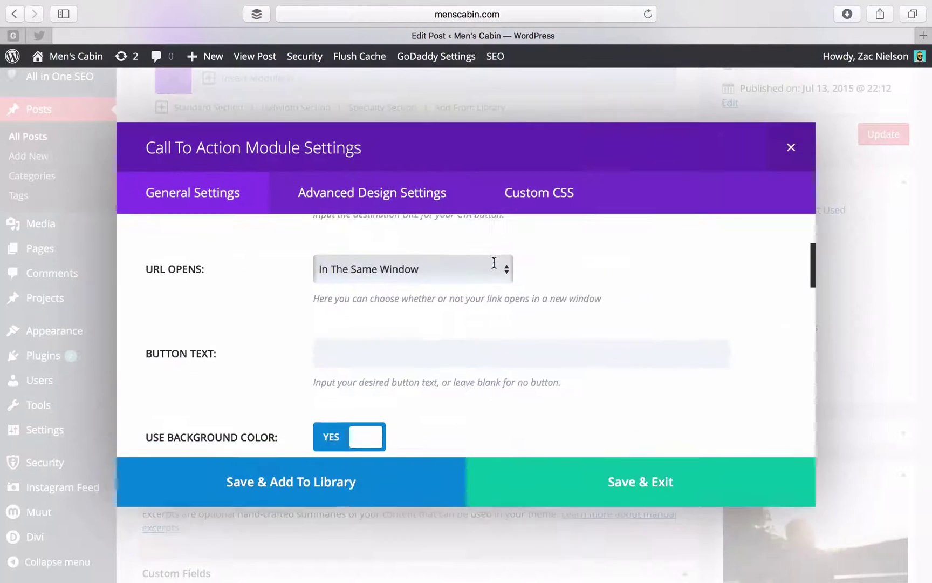
{"action": "scroll", "coordinate": [499, 275], "scroll_direction": "down", "scroll_amount": 5}
{"action": "scroll", "coordinate": [569, 376], "scroll_direction": "up", "scroll_amount": 15}
{"action": "left_click", "coordinate": [536, 363]}
{"action": "scroll", "coordinate": [491, 303], "scroll_direction": "down", "scroll_amount": 3}
{"action": "scroll", "coordinate": [496, 301], "scroll_direction": "down", "scroll_amount": 10}
{"action": "scroll", "coordinate": [506, 306], "scroll_direction": "up", "scroll_amount": 12}
{"action": "left_click", "coordinate": [344, 316]}
{"action": "left_click", "coordinate": [387, 474]}
{"action": "scroll", "coordinate": [619, 337], "scroll_direction": "down", "scroll_amount": 7}
{"action": "scroll", "coordinate": [619, 342], "scroll_direction": "down", "scroll_amount": 10}
{"action": "left_click", "coordinate": [782, 121]}
Step: Inspect the post body Section, Text row and Call To Action row settings
{"action": "scroll", "coordinate": [378, 302], "scroll_direction": "up", "scroll_amount": 3}
{"action": "left_click", "coordinate": [174, 288]}
{"action": "scroll", "coordinate": [250, 253], "scroll_direction": "down", "scroll_amount": 7}
{"action": "scroll", "coordinate": [337, 254], "scroll_direction": "down", "scroll_amount": 15}
{"action": "left_click", "coordinate": [797, 131]}
{"action": "left_click", "coordinate": [221, 319]}
{"action": "left_click", "coordinate": [815, 113]}
{"action": "left_click", "coordinate": [222, 299]}
{"action": "scroll", "coordinate": [496, 356], "scroll_direction": "down", "scroll_amount": 2}
{"action": "left_click", "coordinate": [791, 118]}
{"action": "scroll", "coordinate": [443, 189], "scroll_direction": "up", "scroll_amount": 5}
Step: View the live summertime beard post and check the width of its paragraphs
{"action": "left_click", "coordinate": [512, 106]}
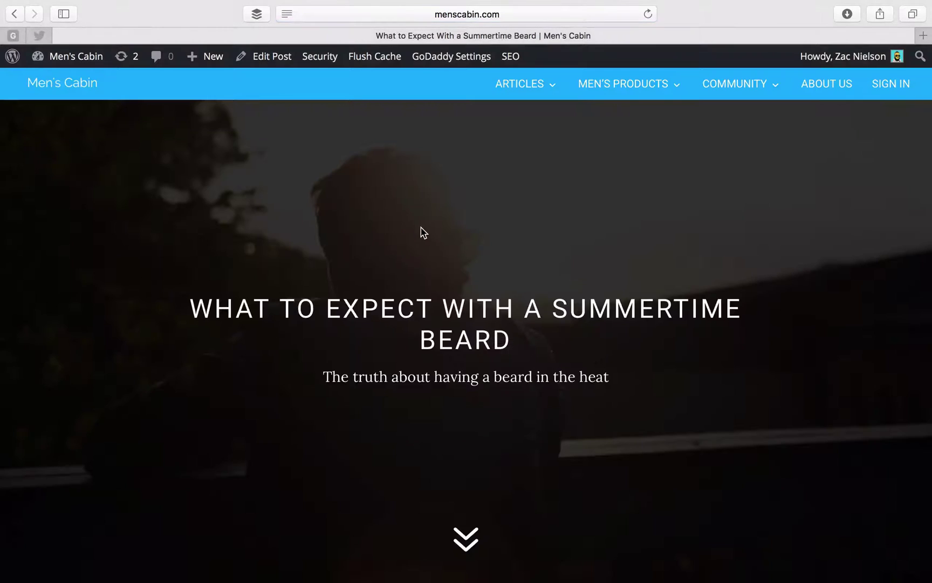
{"action": "scroll", "coordinate": [426, 232], "scroll_direction": "down", "scroll_amount": 8}
{"action": "left_click_drag", "start_coordinate": [762, 171], "coordinate": [566, 166]}
{"action": "left_click", "coordinate": [185, 183]}
{"action": "left_click_drag", "start_coordinate": [168, 172], "coordinate": [736, 279]}
{"action": "left_click", "coordinate": [824, 240]}
{"action": "scroll", "coordinate": [769, 319], "scroll_direction": "down", "scroll_amount": 5}
{"action": "scroll", "coordinate": [581, 332], "scroll_direction": "up", "scroll_amount": 7}
{"action": "scroll", "coordinate": [736, 268], "scroll_direction": "down", "scroll_amount": 10}
{"action": "scroll", "coordinate": [730, 270], "scroll_direction": "up", "scroll_amount": 8}
{"action": "scroll", "coordinate": [730, 270], "scroll_direction": "up", "scroll_amount": 3}
{"action": "scroll", "coordinate": [731, 270], "scroll_direction": "down", "scroll_amount": 12}
{"action": "scroll", "coordinate": [731, 270], "scroll_direction": "down", "scroll_amount": 5}
{"action": "scroll", "coordinate": [730, 271], "scroll_direction": "up", "scroll_amount": 16}
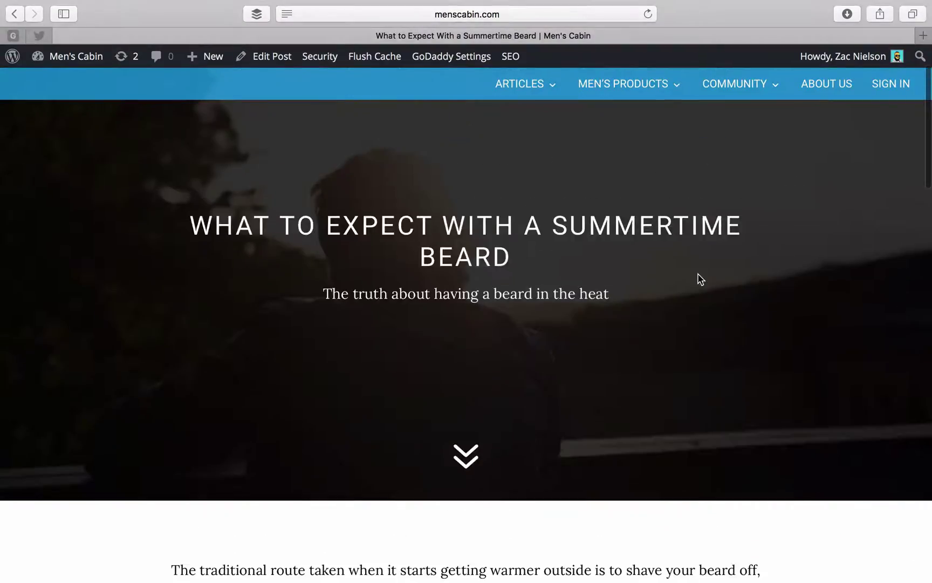
{"action": "scroll", "coordinate": [697, 276], "scroll_direction": "down", "scroll_amount": 12}
Step: Return to editing the post and open the post body section's background colour picker
{"action": "left_click", "coordinate": [258, 56]}
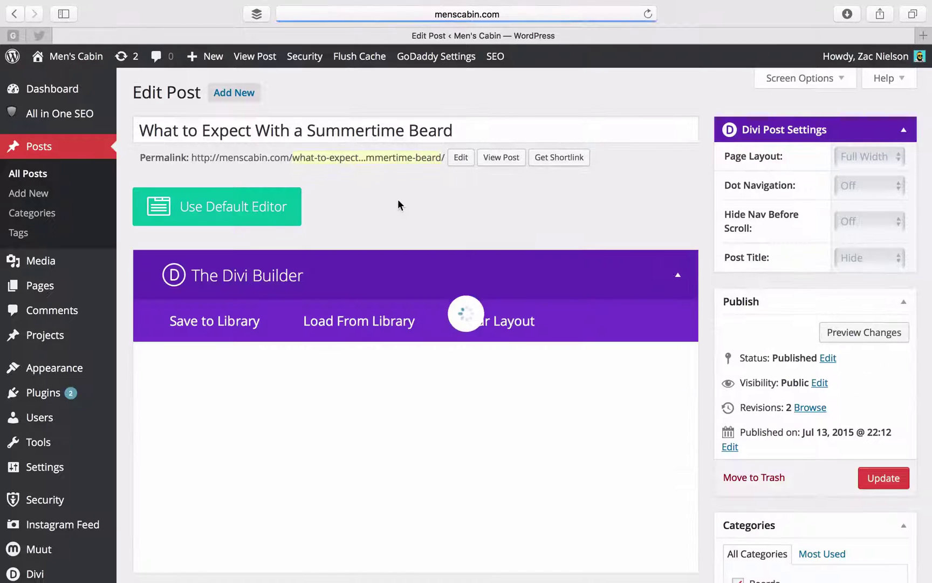
{"action": "scroll", "coordinate": [397, 199], "scroll_direction": "down", "scroll_amount": 3}
{"action": "scroll", "coordinate": [397, 204], "scroll_direction": "down", "scroll_amount": 3}
{"action": "left_click", "coordinate": [181, 219]}
{"action": "scroll", "coordinate": [407, 270], "scroll_direction": "down", "scroll_amount": 3}
{"action": "left_click", "coordinate": [400, 311]}
Step: Set the section background hex colour to eeeeee and save the section
{"action": "left_click", "coordinate": [532, 309]}
{"action": "key", "text": "BackSpace"}
{"action": "left_click", "coordinate": [356, 488]}
{"action": "scroll", "coordinate": [355, 486], "scroll_direction": "down", "scroll_amount": 2}
{"action": "left_click", "coordinate": [361, 385]}
{"action": "left_click", "coordinate": [347, 384]}
{"action": "scroll", "coordinate": [519, 339], "scroll_direction": "up", "scroll_amount": 3}
{"action": "double_click", "coordinate": [549, 376]}
{"action": "type", "text": "eeeeee"}
{"action": "scroll", "coordinate": [591, 414], "scroll_direction": "down", "scroll_amount": 3}
{"action": "left_click", "coordinate": [595, 507]}
Step: Update the published post and review its layout
{"action": "scroll", "coordinate": [554, 423], "scroll_direction": "up", "scroll_amount": 5}
{"action": "left_click", "coordinate": [883, 464]}
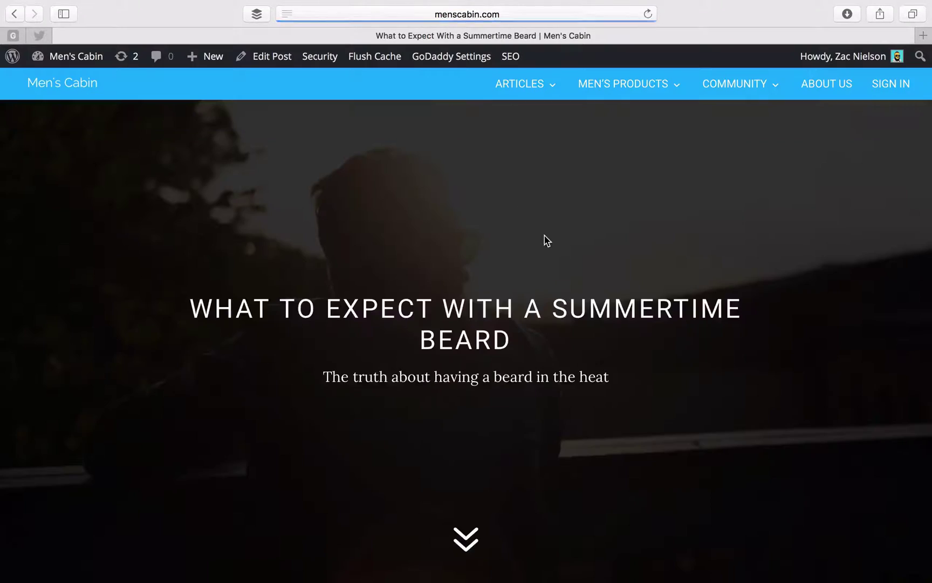
{"action": "scroll", "coordinate": [544, 239], "scroll_direction": "down", "scroll_amount": 6}
{"action": "scroll", "coordinate": [546, 238], "scroll_direction": "down", "scroll_amount": 4}
{"action": "scroll", "coordinate": [550, 243], "scroll_direction": "down", "scroll_amount": 13}
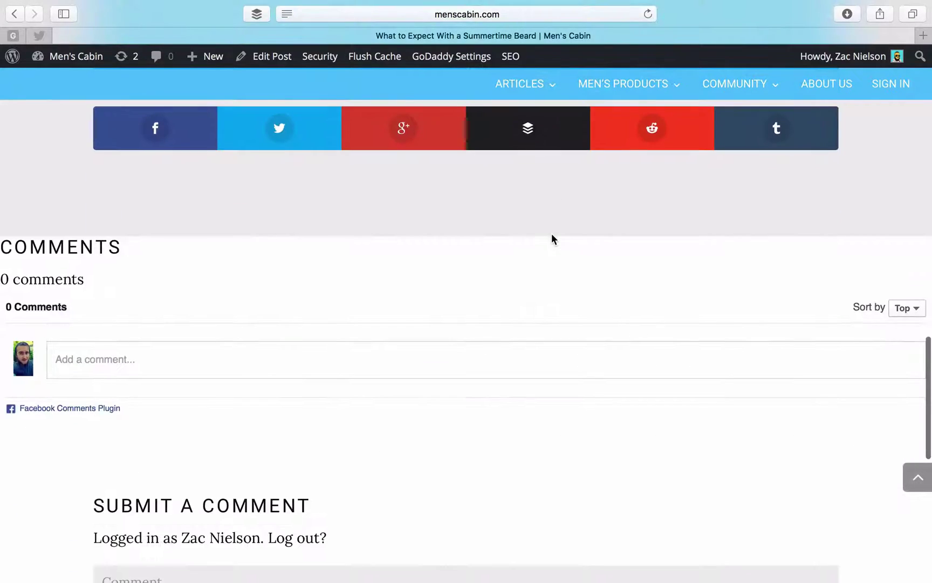
{"action": "scroll", "coordinate": [512, 233], "scroll_direction": "down", "scroll_amount": 3}
{"action": "scroll", "coordinate": [459, 227], "scroll_direction": "up", "scroll_amount": 2}
{"action": "left_click_drag", "start_coordinate": [518, 159], "coordinate": [634, 227]}
{"action": "scroll", "coordinate": [635, 228], "scroll_direction": "up", "scroll_amount": 10}
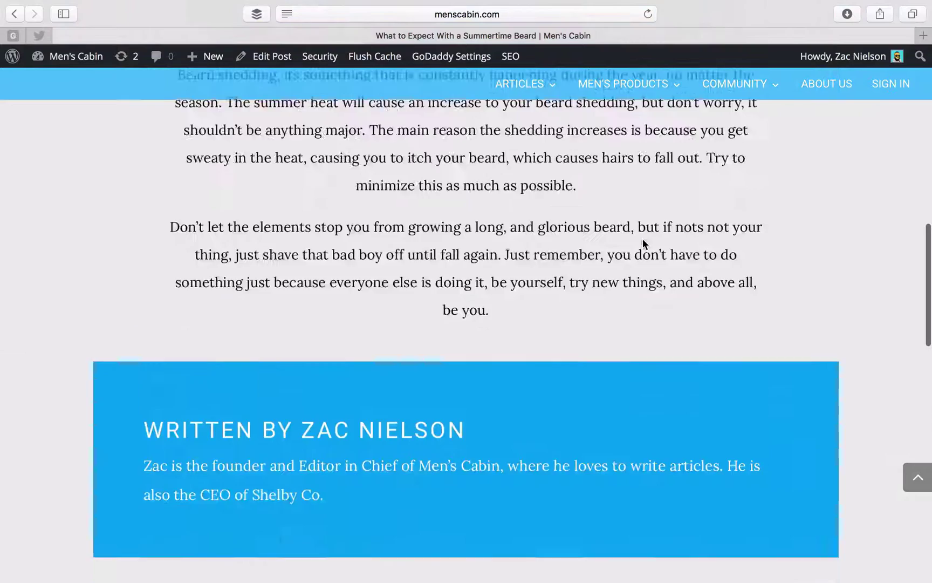
{"action": "scroll", "coordinate": [642, 240], "scroll_direction": "up", "scroll_amount": 5}
{"action": "scroll", "coordinate": [484, 185], "scroll_direction": "down", "scroll_amount": 3}
{"action": "scroll", "coordinate": [501, 175], "scroll_direction": "down", "scroll_amount": 3}
{"action": "scroll", "coordinate": [501, 175], "scroll_direction": "up", "scroll_amount": 5}
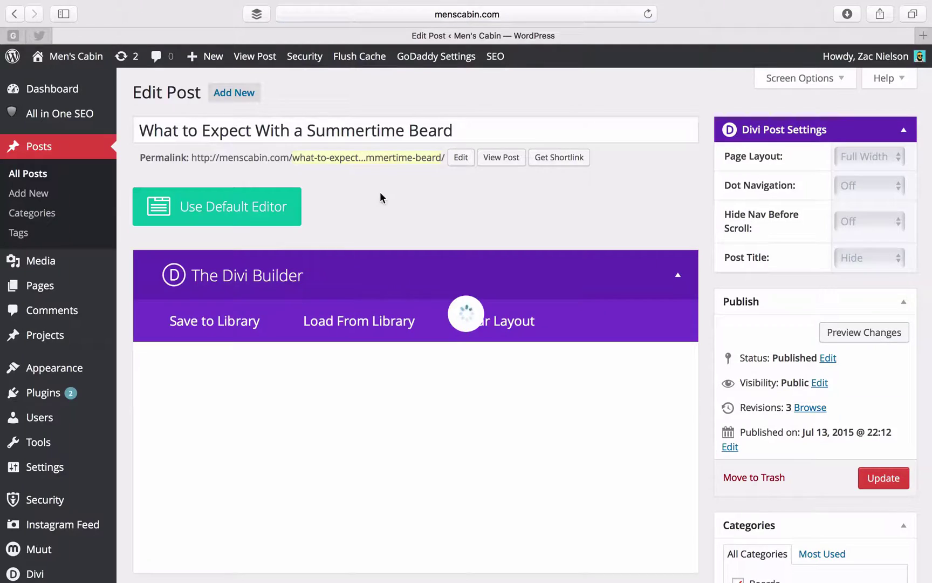
{"action": "scroll", "coordinate": [406, 202], "scroll_direction": "down", "scroll_amount": 6}
Step: Give the post body section an off-white #f9f9f9 background, save it, and update the post
{"action": "left_click", "coordinate": [183, 179]}
{"action": "left_click", "coordinate": [443, 210]}
{"action": "scroll", "coordinate": [497, 240], "scroll_direction": "up", "scroll_amount": 1}
{"action": "scroll", "coordinate": [343, 254], "scroll_direction": "up", "scroll_amount": 3}
{"action": "left_click_drag", "start_coordinate": [323, 285], "coordinate": [324, 288]}
{"action": "left_click", "coordinate": [359, 257]}
{"action": "left_click", "coordinate": [637, 509]}
{"action": "left_click", "coordinate": [885, 160]}
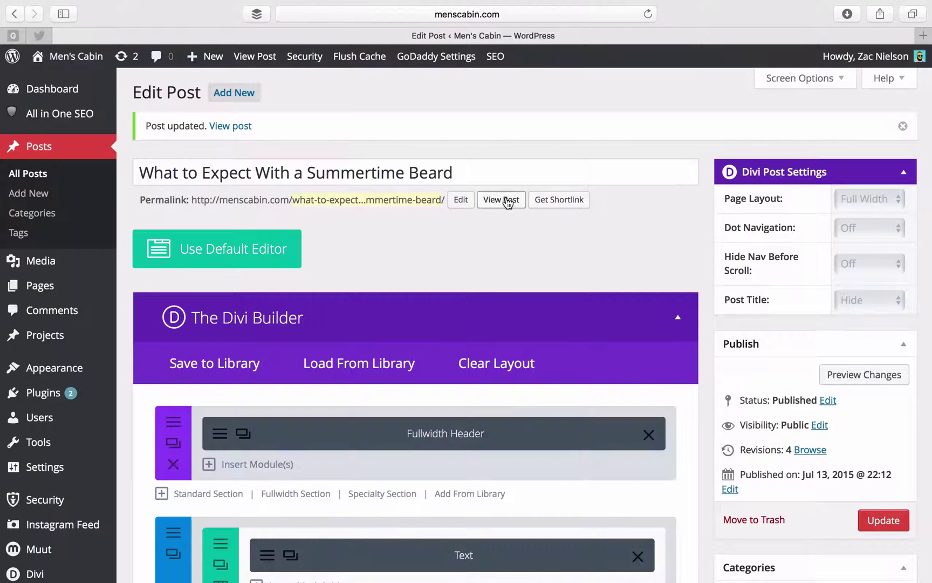
Step: View the updated post live to check the new background, then return to editing it
{"action": "left_click", "coordinate": [506, 200]}
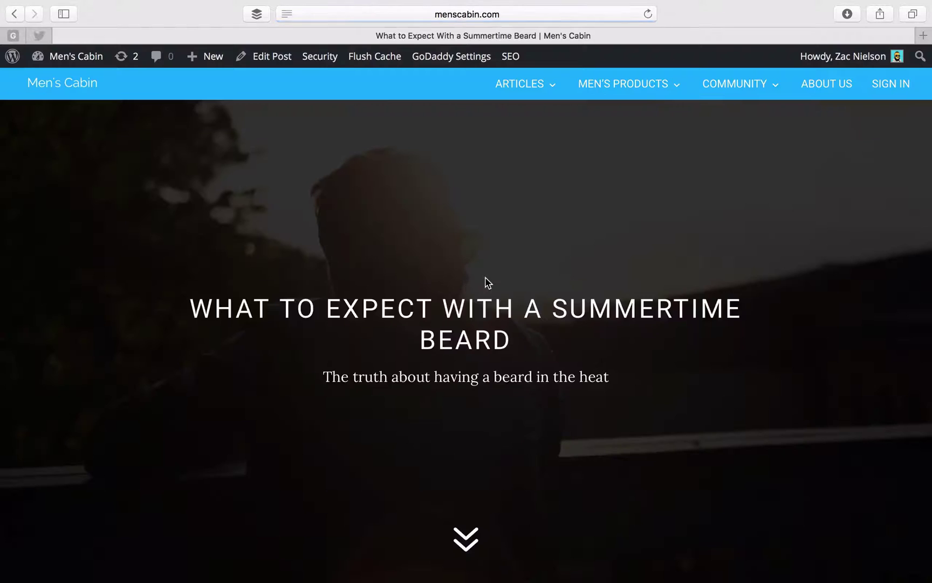
{"action": "scroll", "coordinate": [487, 277], "scroll_direction": "down", "scroll_amount": 10}
{"action": "scroll", "coordinate": [491, 281], "scroll_direction": "down", "scroll_amount": 10}
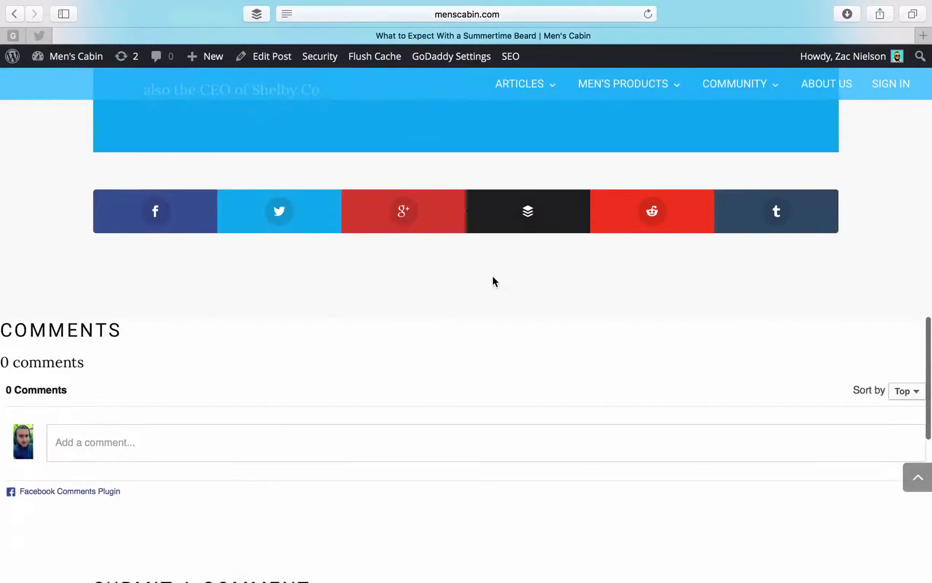
{"action": "scroll", "coordinate": [493, 280], "scroll_direction": "down", "scroll_amount": 2}
{"action": "scroll", "coordinate": [526, 252], "scroll_direction": "up", "scroll_amount": 10}
{"action": "left_click", "coordinate": [269, 57]}
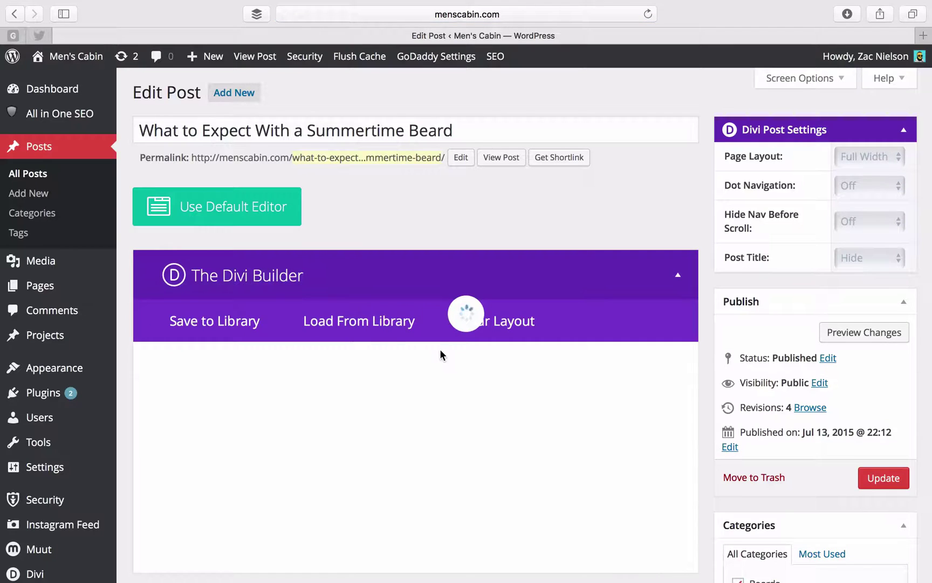
{"action": "scroll", "coordinate": [439, 354], "scroll_direction": "down", "scroll_amount": 5}
{"action": "left_click", "coordinate": [171, 179]}
{"action": "scroll", "coordinate": [353, 294], "scroll_direction": "down", "scroll_amount": 6}
{"action": "scroll", "coordinate": [356, 297], "scroll_direction": "up", "scroll_amount": 3}
{"action": "left_click", "coordinate": [426, 261]}
{"action": "right_click", "coordinate": [552, 264]}
{"action": "left_click", "coordinate": [584, 321]}
{"action": "left_click", "coordinate": [795, 123]}
{"action": "scroll", "coordinate": [432, 386], "scroll_direction": "up", "scroll_amount": 3}
{"action": "scroll", "coordinate": [408, 405], "scroll_direction": "down", "scroll_amount": 3}
{"action": "mouse_move", "coordinate": [80, 340]}
{"action": "scroll", "coordinate": [369, 351], "scroll_direction": "up", "scroll_amount": 3}
{"action": "scroll", "coordinate": [370, 351], "scroll_direction": "up", "scroll_amount": 2}
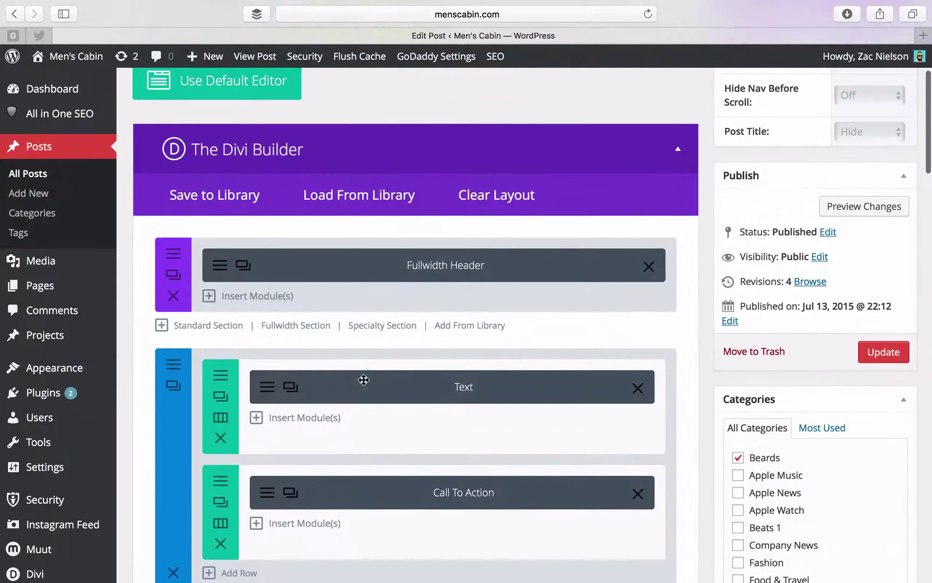